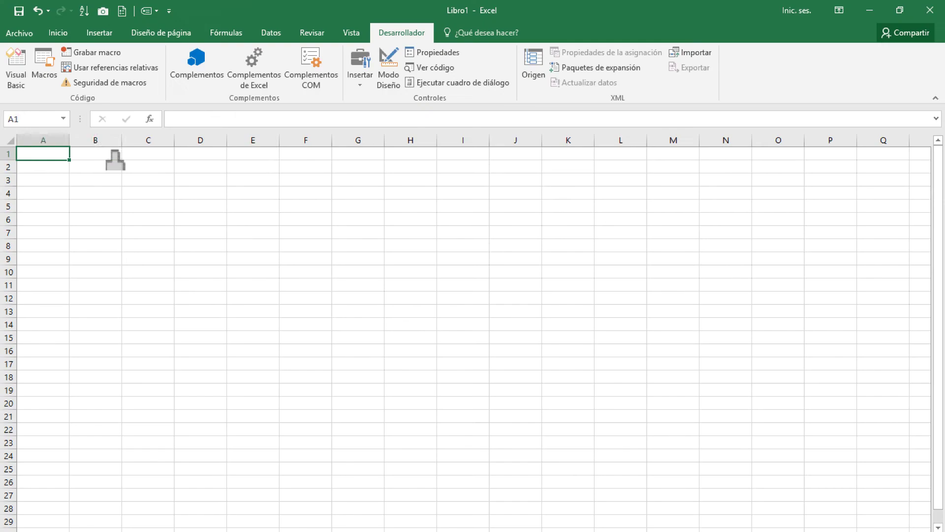
# Step: Finish the Referencias slide and switch to the blank Excel workbook Libro1
pyautogui.click(113, 155)
# Step: Enter 1 and 2 in B1:C1 and extend the series across row 1 to K1
pyautogui.click(42, 153)
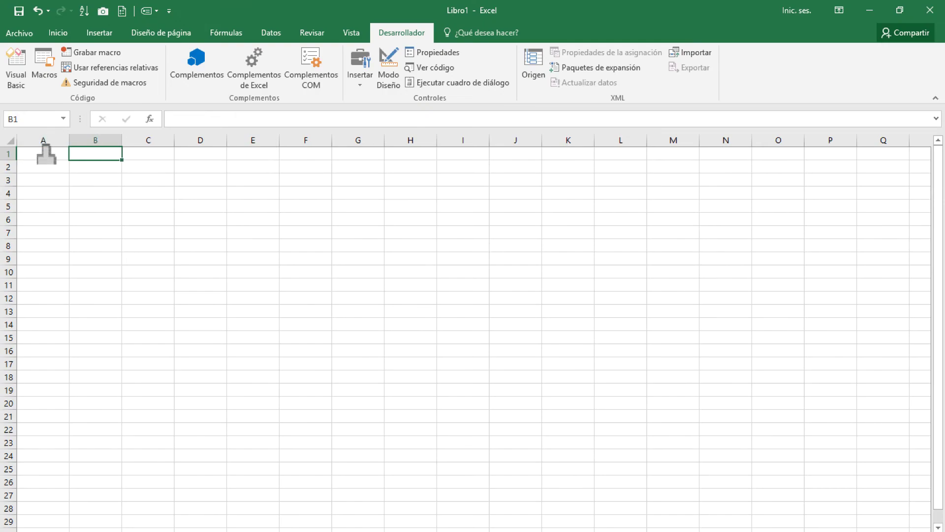
pyautogui.click(97, 156)
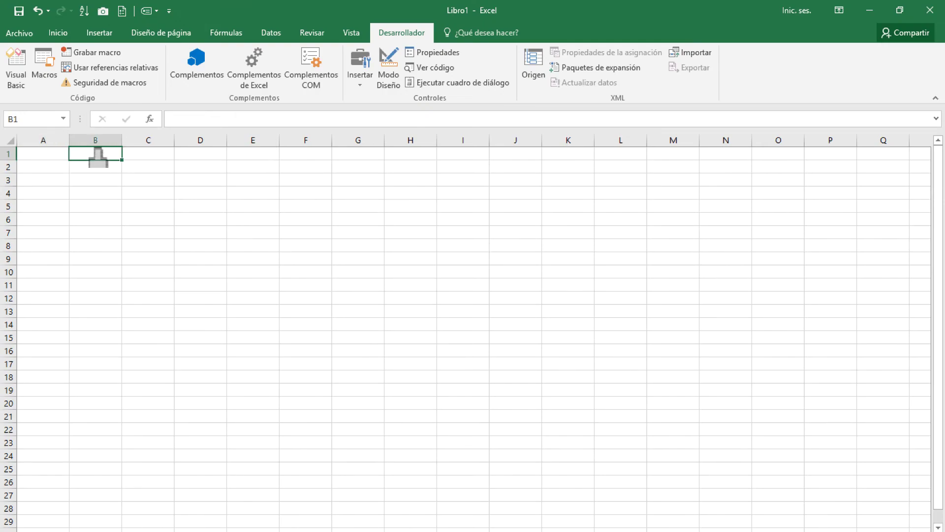
pyautogui.write('1')
pyautogui.press('Return')
pyautogui.press('Up')
pyautogui.press('Right')
pyautogui.write('2')
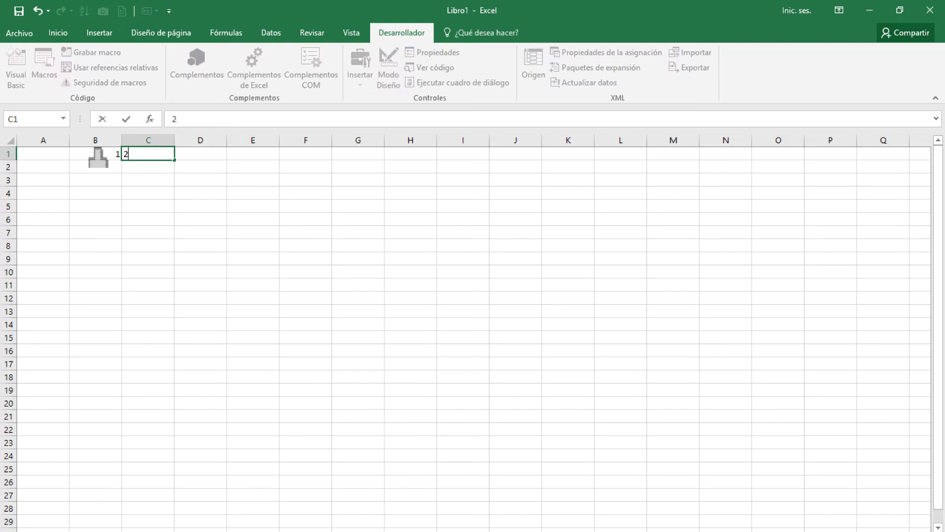
pyautogui.press('Return')
pyautogui.click(116, 155)
pyautogui.moveTo(116, 155)
pyautogui.mouseDown()
pyautogui.moveTo(221, 165)
pyautogui.moveTo(587, 156)
pyautogui.mouseUp()
# Step: Enter 1 and 2 in A2:A3 and extend the series down to A11
pyautogui.click(54, 172)
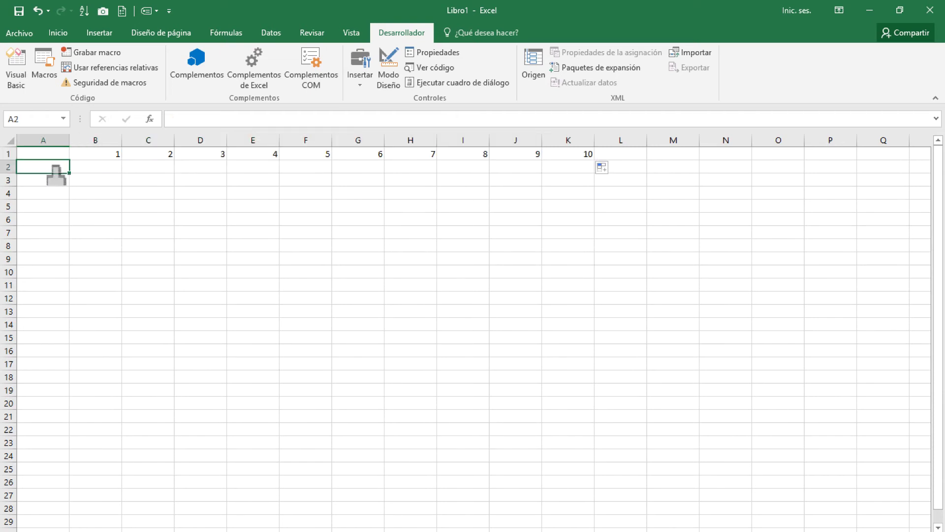
pyautogui.write('1')
pyautogui.press('Return')
pyautogui.write('2')
pyautogui.press('Return')
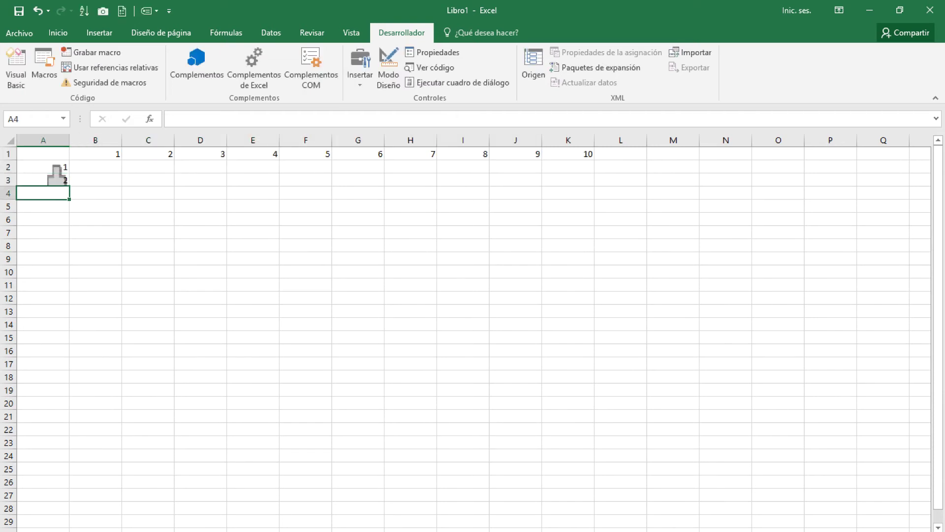
pyautogui.moveTo(58, 168)
pyautogui.mouseDown()
pyautogui.moveTo(71, 306)
pyautogui.moveTo(58, 156)
pyautogui.mouseUp()
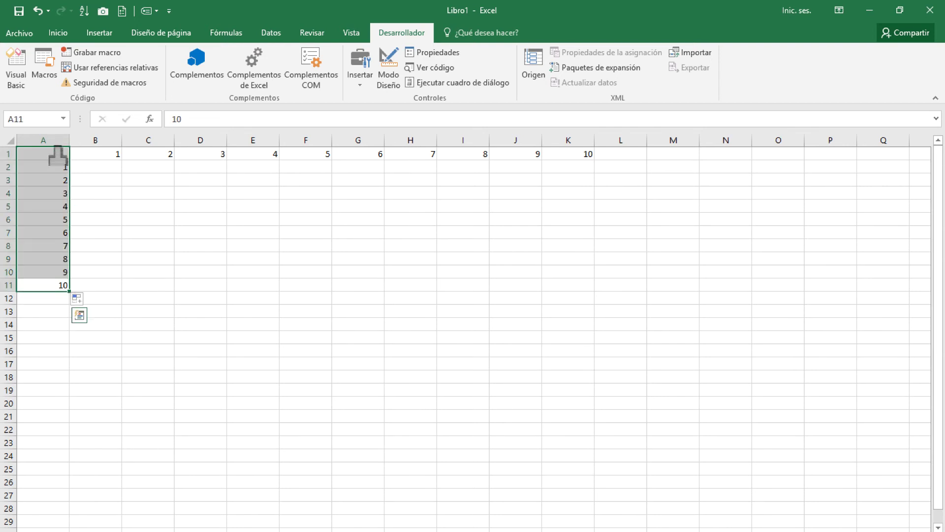
# Step: Select both header ranges and give them a grey fill from the Inicio ribbon
pyautogui.moveTo(587, 156)
pyautogui.keyDown('ctrl'); pyautogui.mouseDown()
pyautogui.moveTo(86, 168)
pyautogui.moveTo(74, 154)
pyautogui.mouseUp(); pyautogui.keyUp('ctrl')
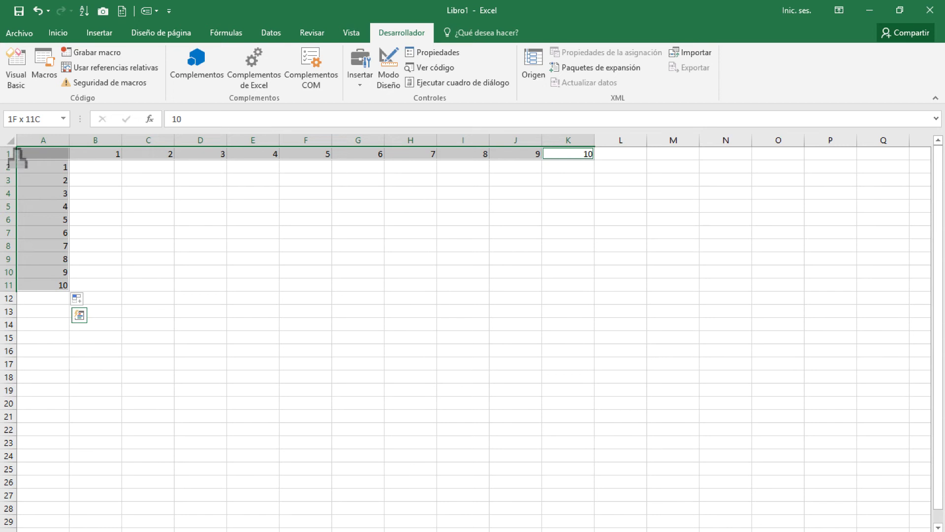
pyautogui.click(16, 35)
pyautogui.click(23, 23)
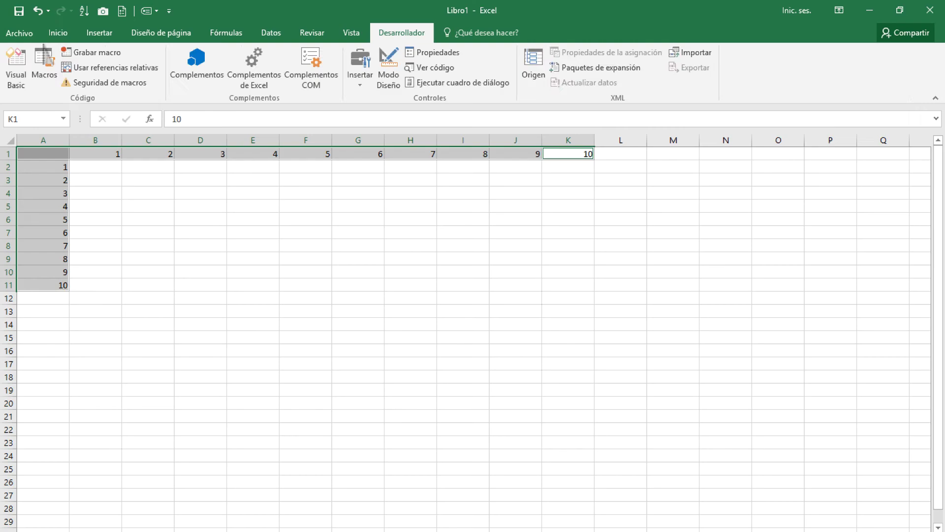
pyautogui.click(58, 33)
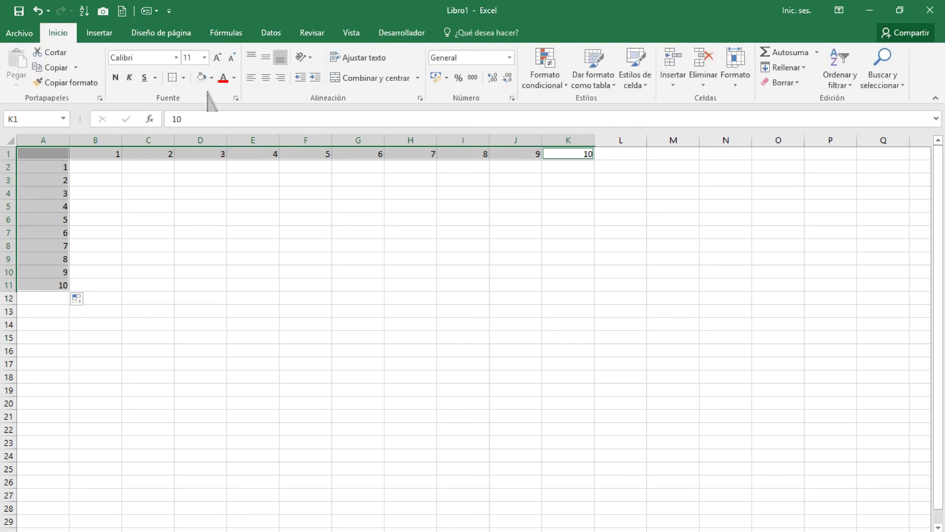
# Step: Begin the first product formula in cell B2 with an equals sign
pyautogui.click(187, 182)
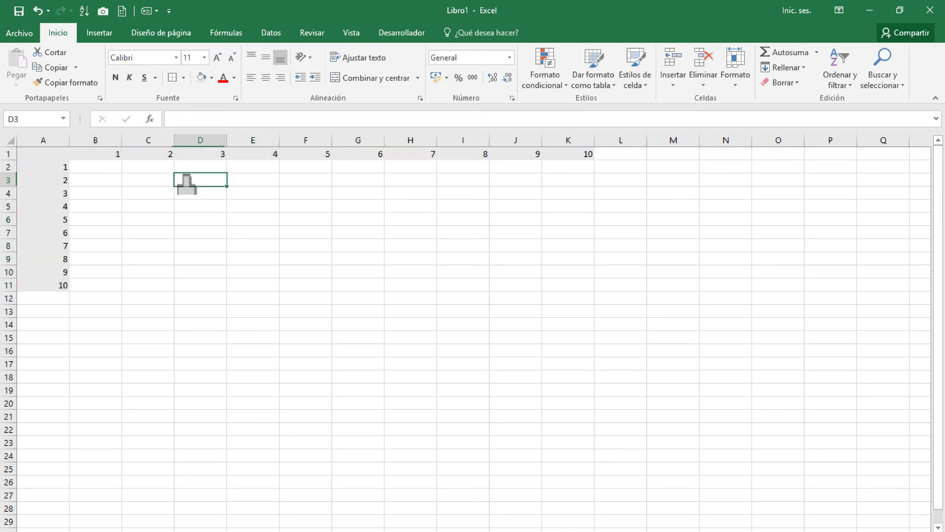
pyautogui.click(118, 170)
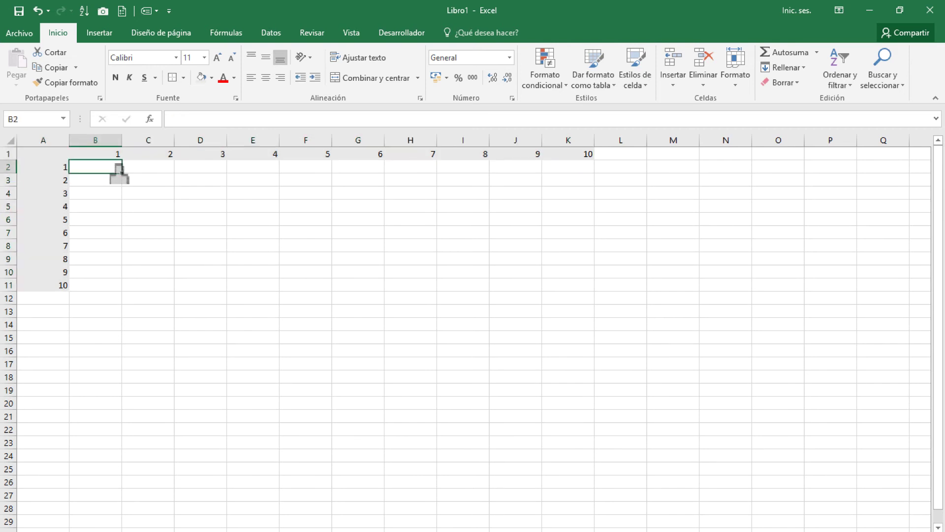
pyautogui.write('=')
pyautogui.click(59, 168)
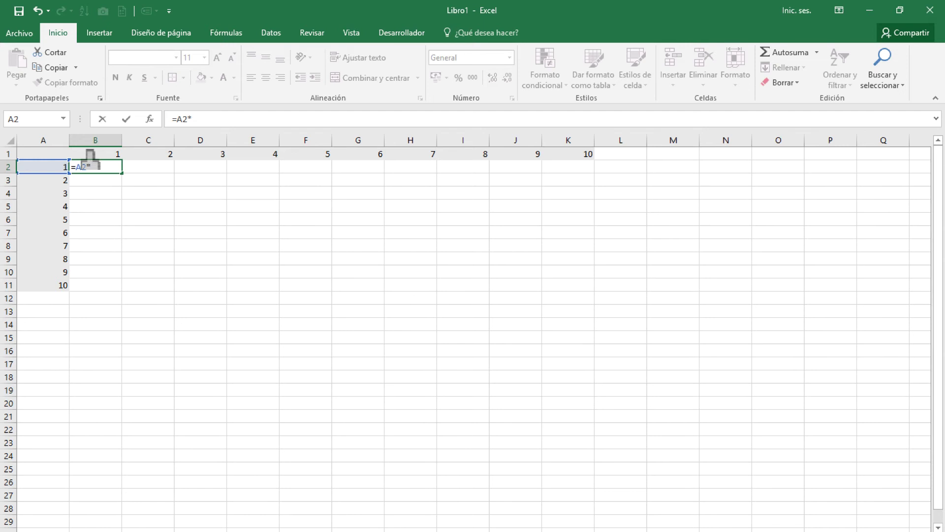
pyautogui.click(90, 155)
pyautogui.hotkey('ctrl', 'Return')
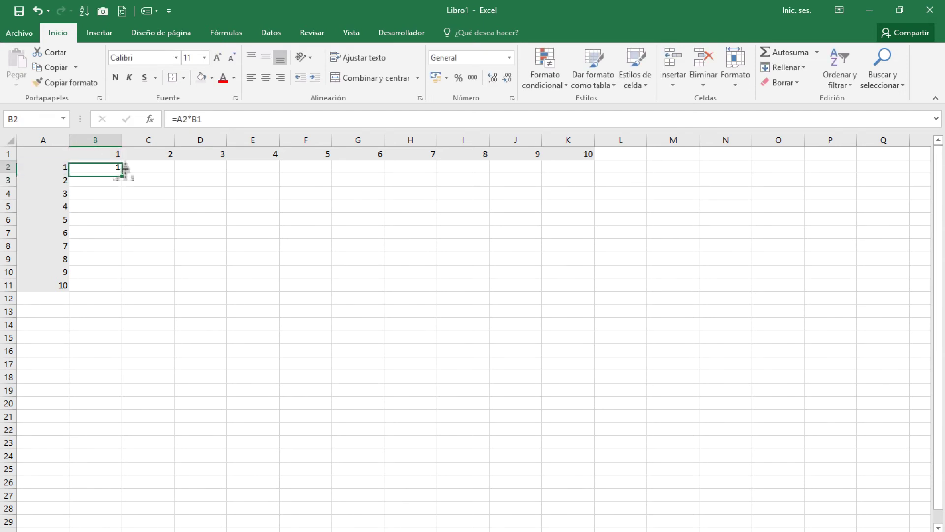
pyautogui.moveTo(122, 173); pyautogui.dragTo(611, 176)
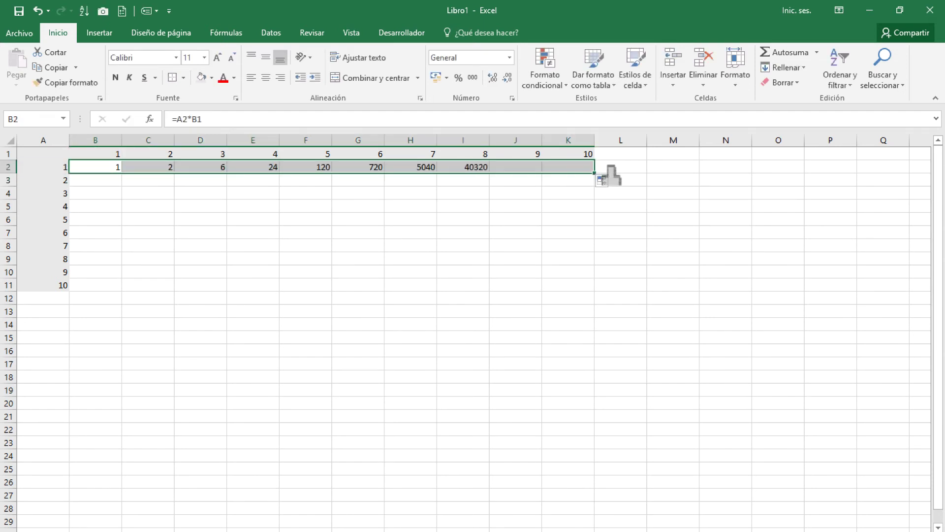
pyautogui.click(572, 168)
pyautogui.doubleClick(571, 167)
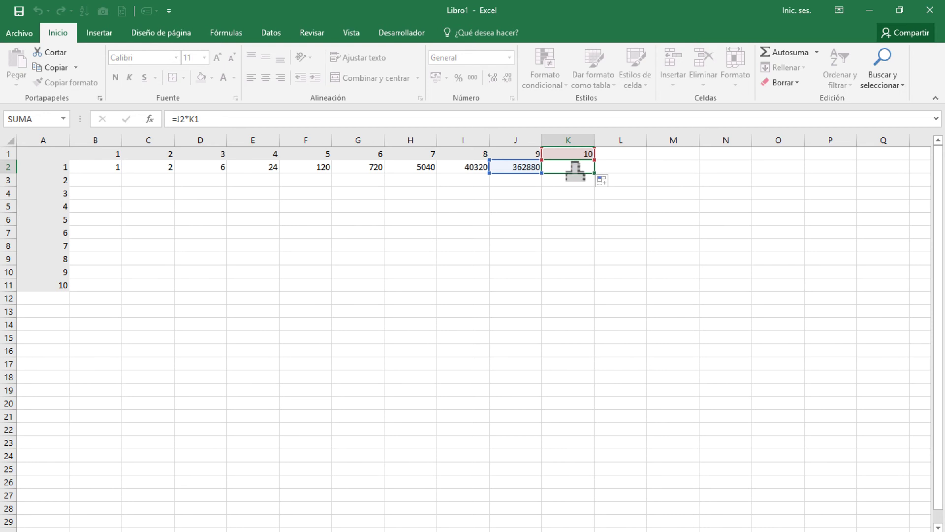
pyautogui.press('Escape')
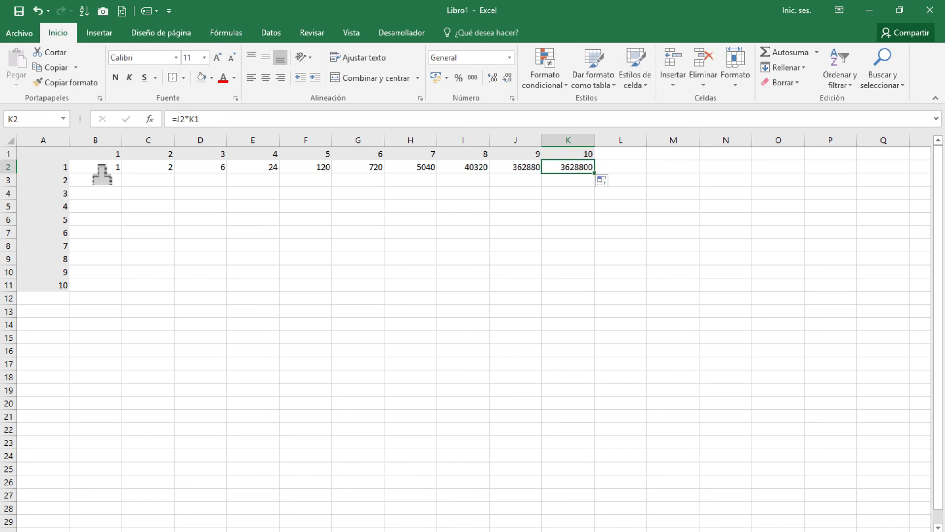
pyautogui.doubleClick(103, 170)
pyautogui.press('Escape')
pyautogui.click(166, 171)
pyautogui.doubleClick(166, 171)
pyautogui.press('Escape')
pyautogui.click(197, 170)
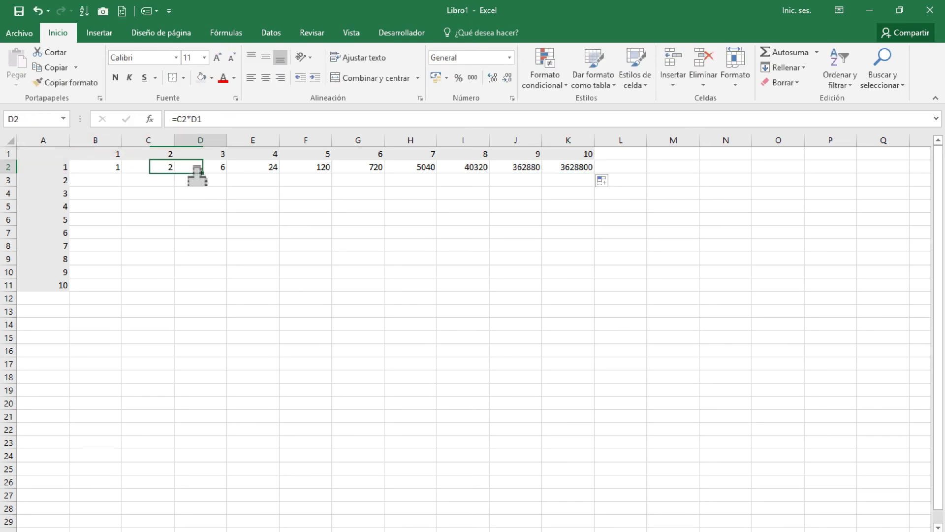
pyautogui.doubleClick(197, 170)
pyautogui.press('Escape')
pyautogui.moveTo(121, 170)
pyautogui.mouseDown()
pyautogui.moveTo(588, 169)
pyautogui.moveTo(588, 288)
pyautogui.mouseUp()
pyautogui.doubleClick(99, 167)
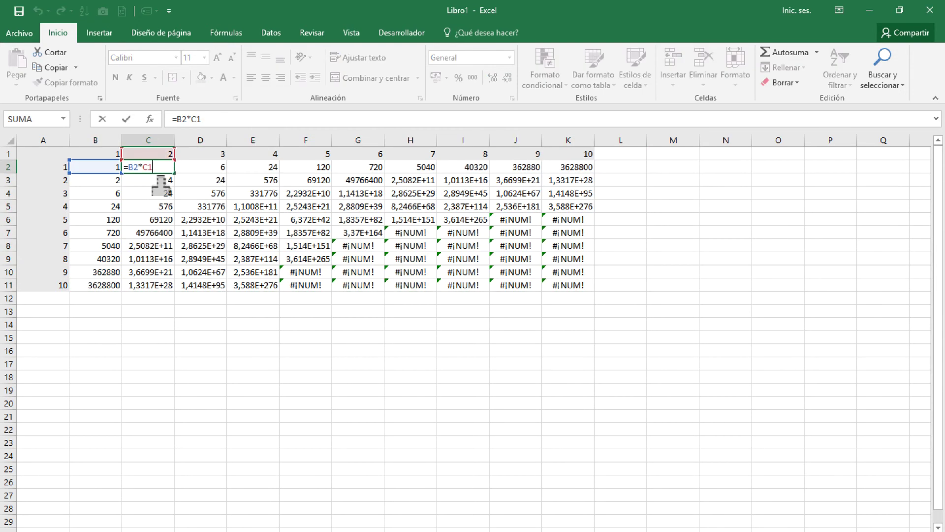
pyautogui.press('Escape')
pyautogui.doubleClick(148, 180)
pyautogui.press('Escape')
pyautogui.doubleClick(224, 180)
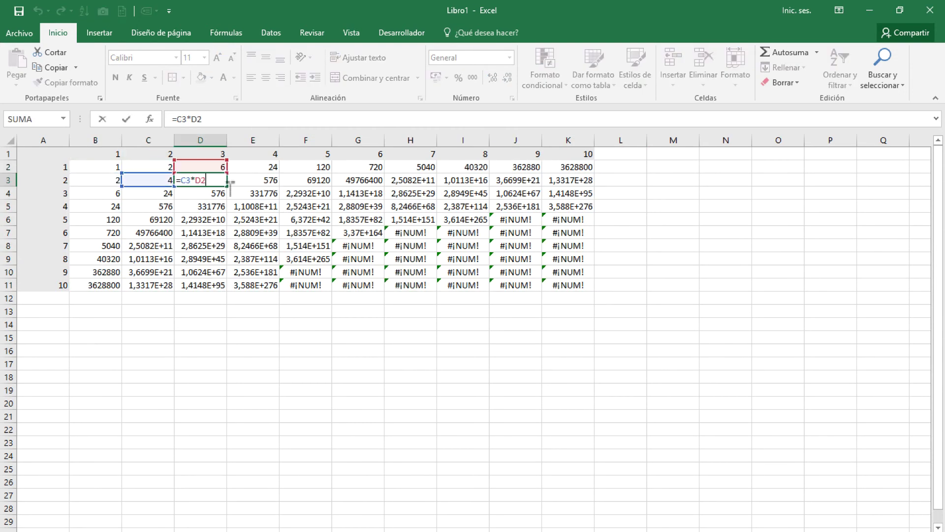
pyautogui.press('Escape')
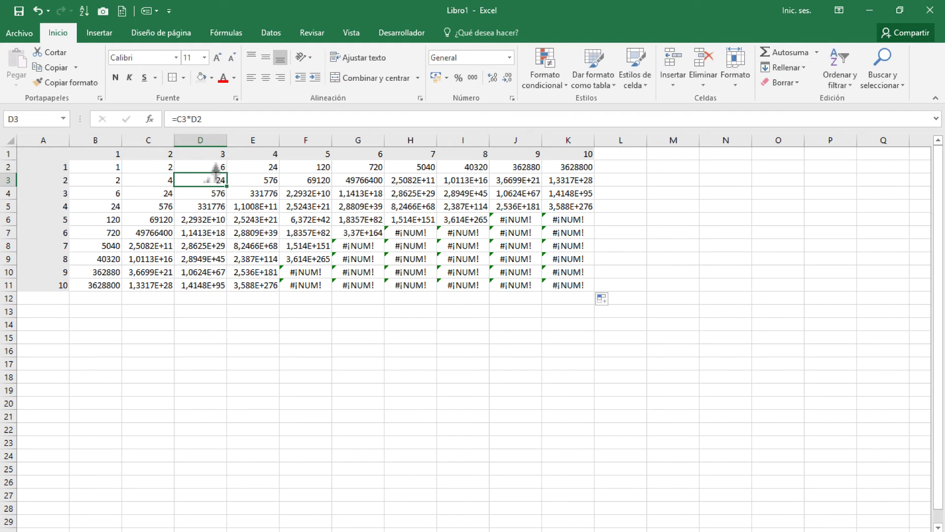
pyautogui.doubleClick(217, 181)
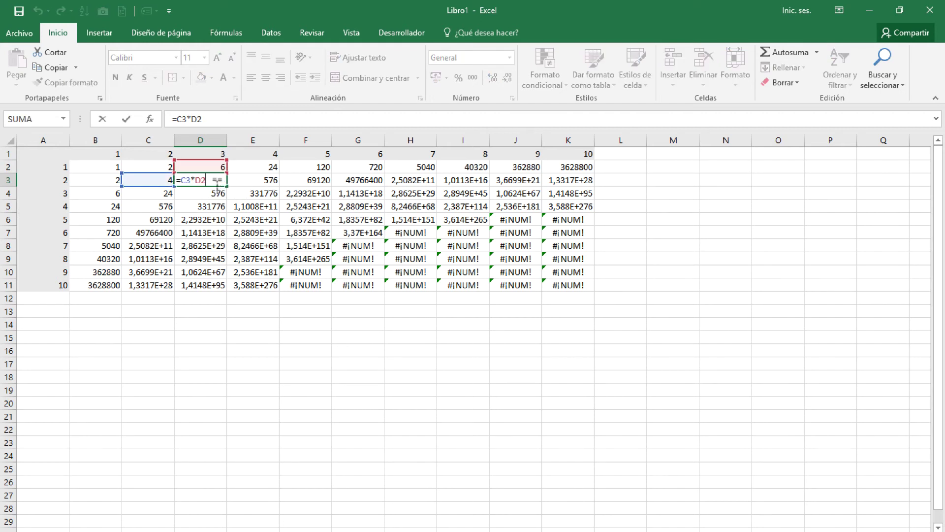
pyautogui.press('Escape')
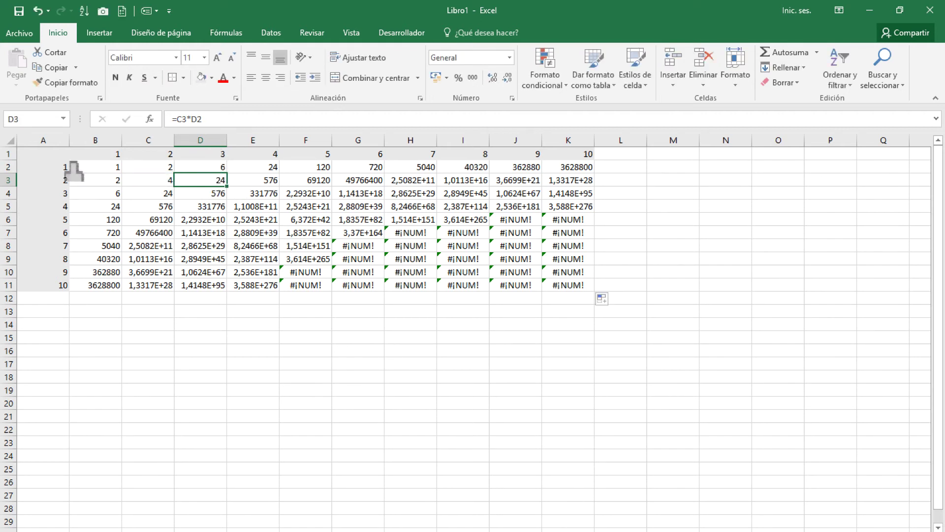
pyautogui.click(118, 170)
# Step: Change B2's formula to the fully absolute =$A$2*$B$1
pyautogui.doubleClick(118, 170)
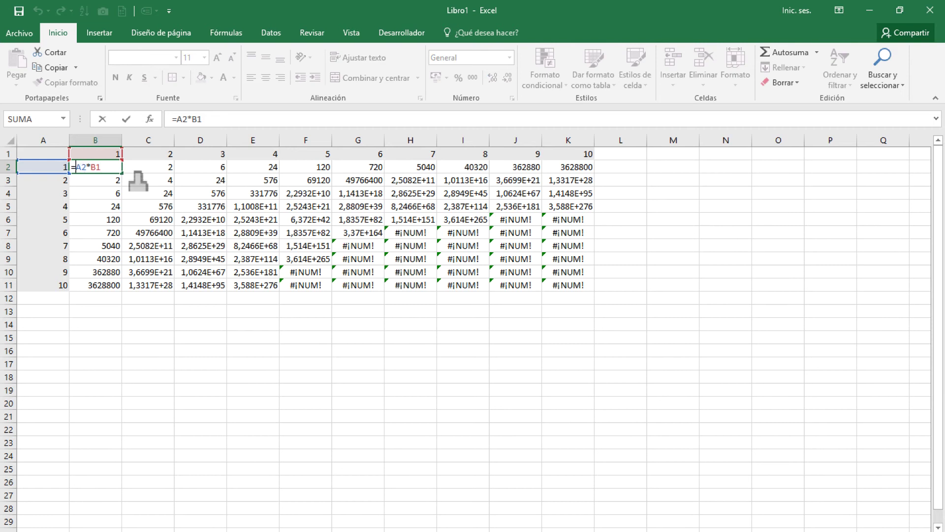
pyautogui.write('$A$')
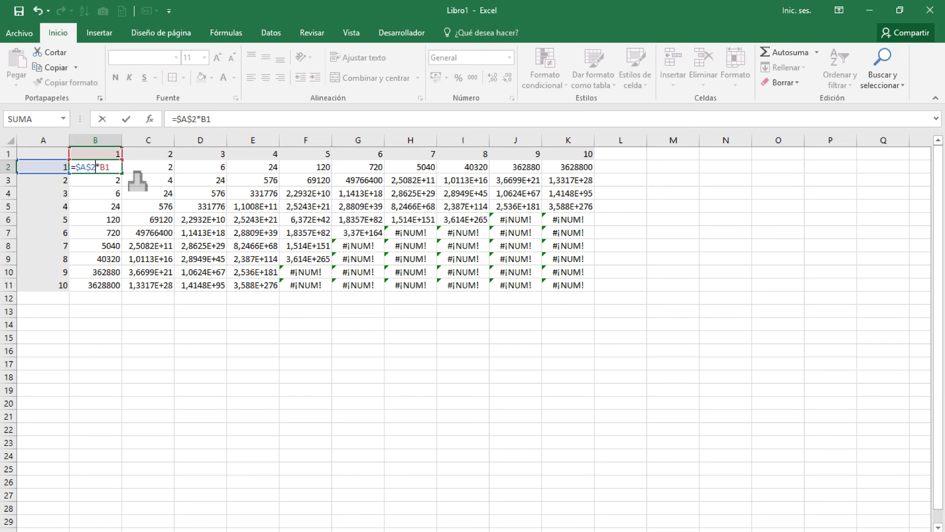
pyautogui.press('Right')
pyautogui.press('Right')
pyautogui.write('$')
pyautogui.press('Return')
# Step: Fill B2's formula across to K2 and down to row 11
pyautogui.click(117, 168)
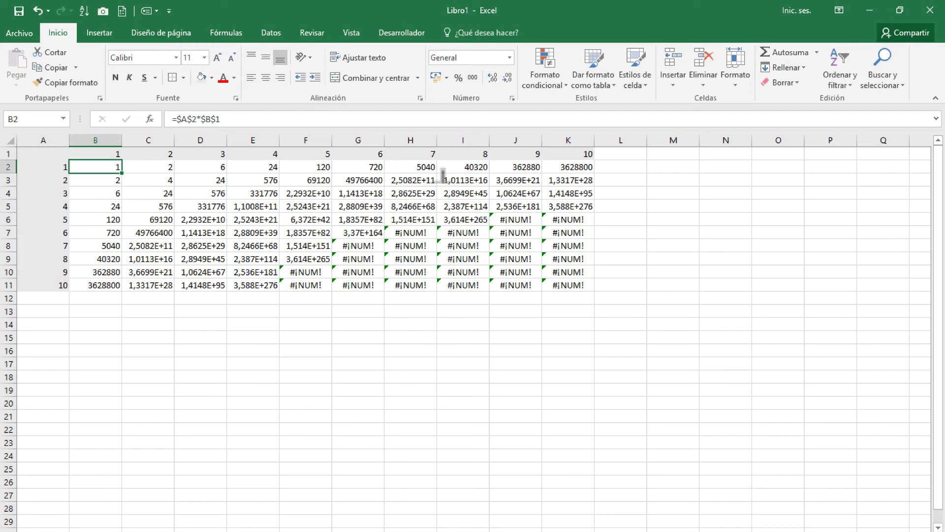
pyautogui.moveTo(444, 174); pyautogui.dragTo(611, 180)
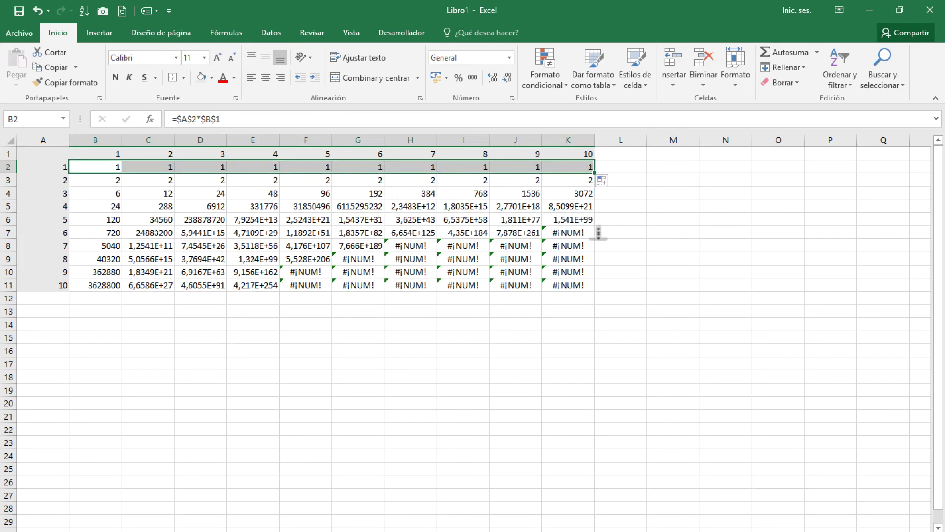
pyautogui.moveTo(599, 233); pyautogui.dragTo(589, 298)
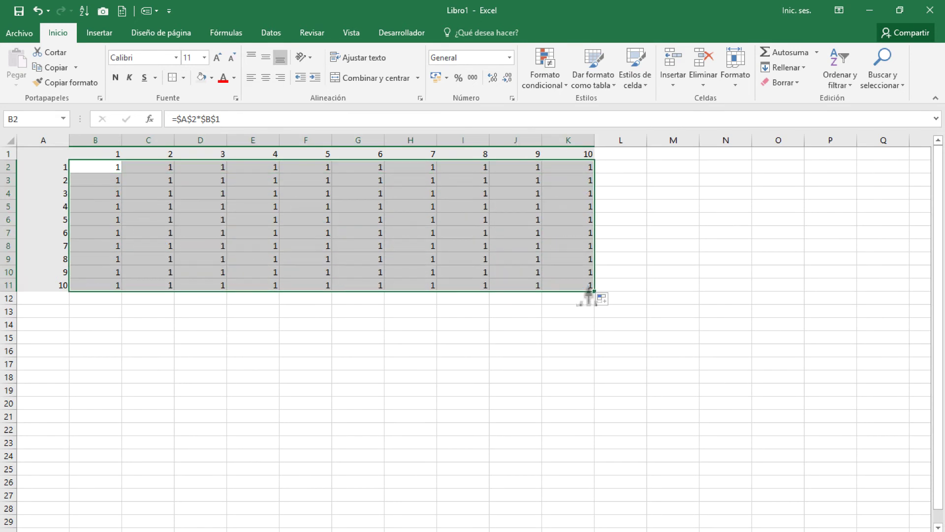
# Step: Inspect the copied formulas in H8, I8 and J8, then reopen B2's formula for editing
pyautogui.doubleClick(407, 248)
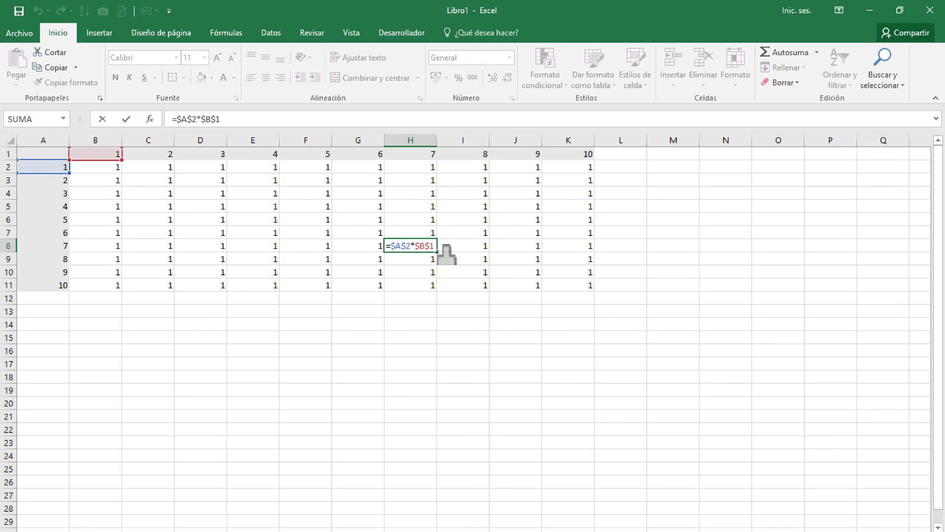
pyautogui.press('Escape')
pyautogui.doubleClick(470, 249)
pyautogui.press('Escape')
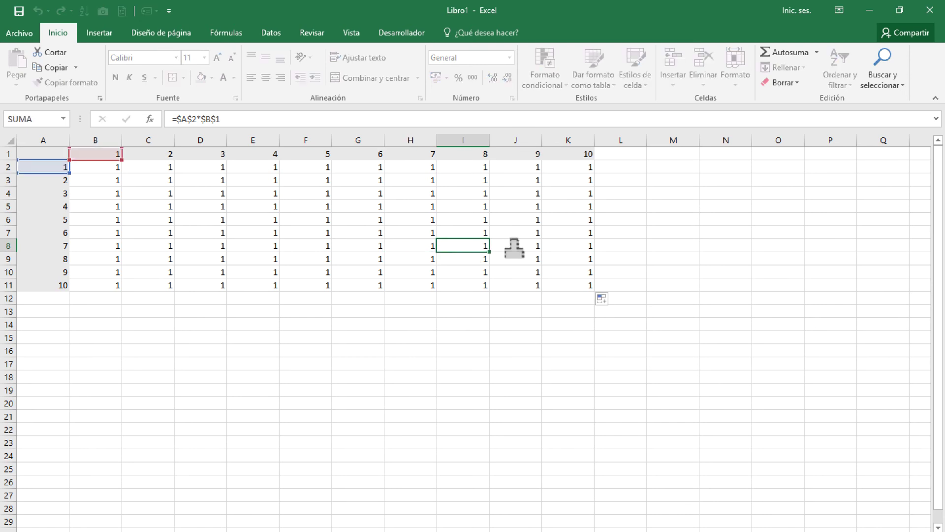
pyautogui.doubleClick(513, 249)
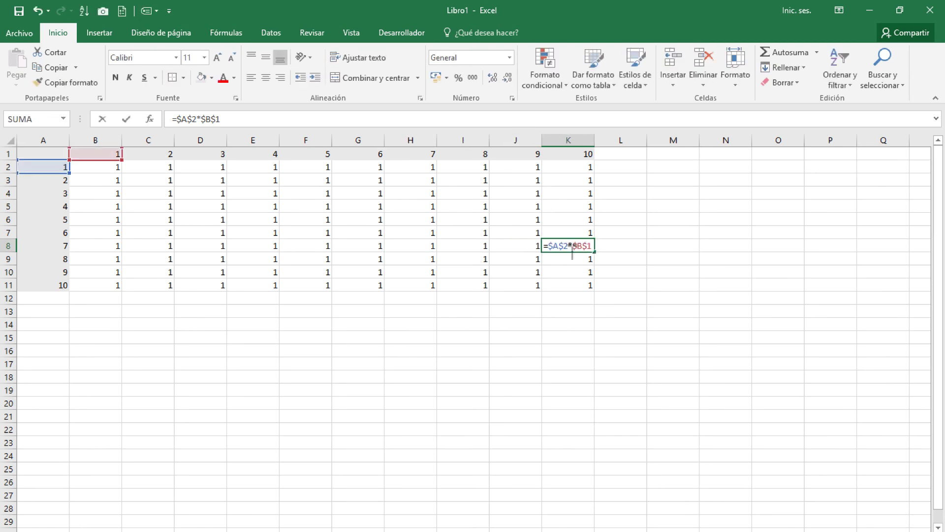
pyautogui.click(568, 246)
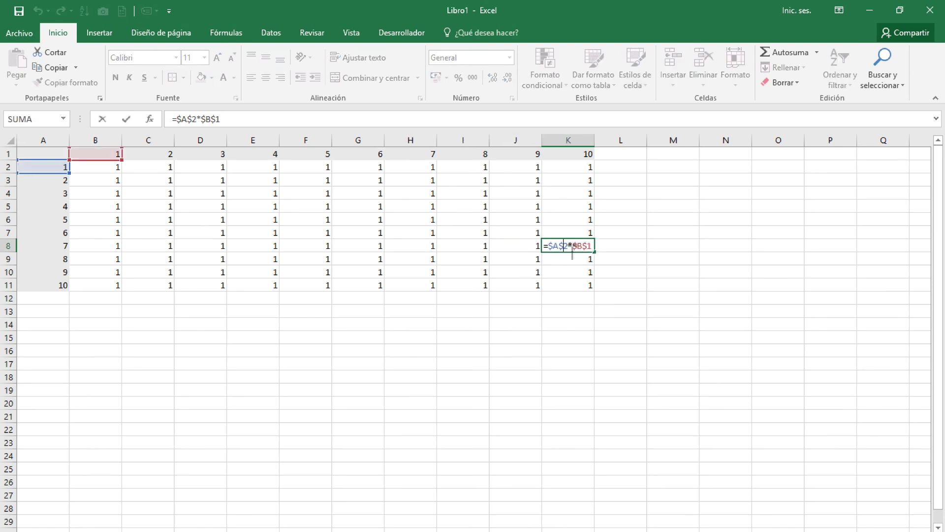
pyautogui.click(108, 169)
pyautogui.doubleClick(101, 167)
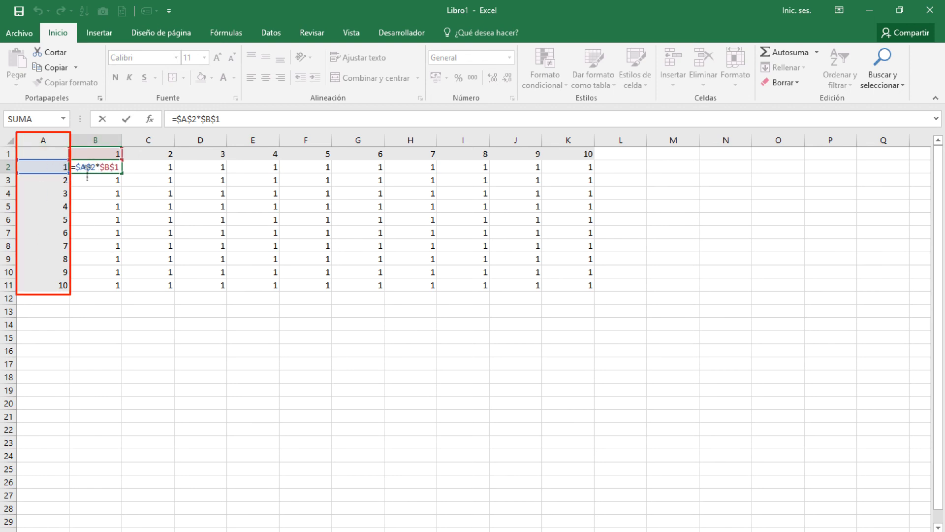
# Step: Remove the $ before row 2 and before column B, committing =$A2*B$1 in B2
pyautogui.click(92, 169)
pyautogui.press('BackSpace')
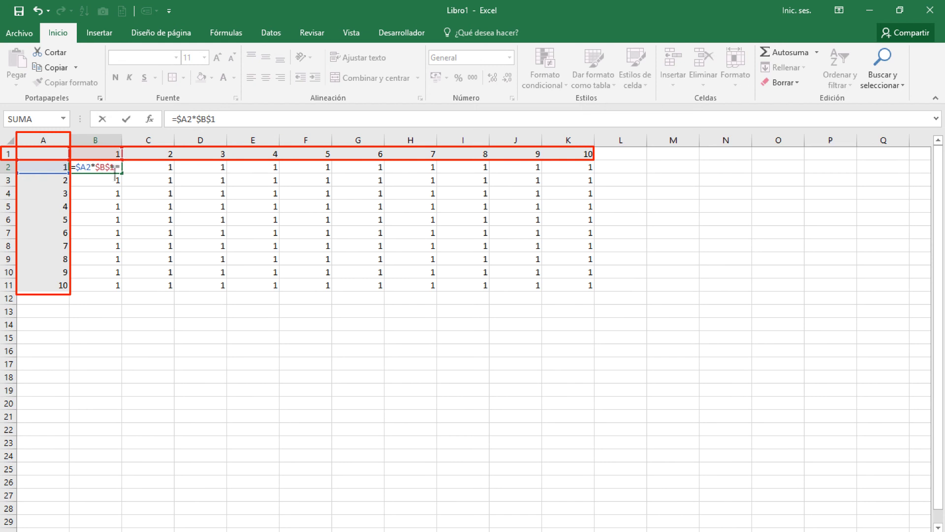
pyautogui.click(100, 168)
pyautogui.press('BackSpace')
pyautogui.hotkey('ctrl', 'Return')
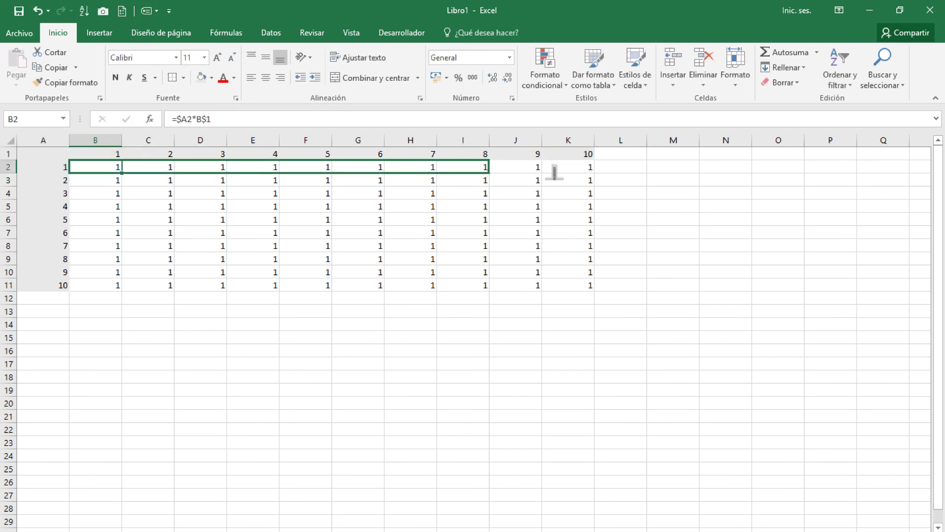
# Step: Fill =$A2*B$1 over B2:K11 and check K11's formula without changing it
pyautogui.moveTo(396, 165)
pyautogui.mouseDown()
pyautogui.moveTo(601, 181)
pyautogui.moveTo(580, 295)
pyautogui.mouseUp()
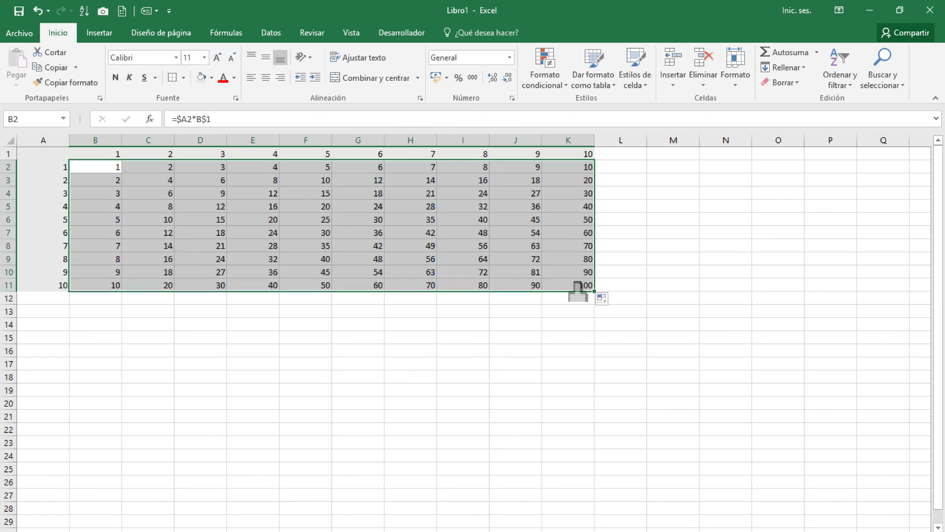
pyautogui.doubleClick(577, 287)
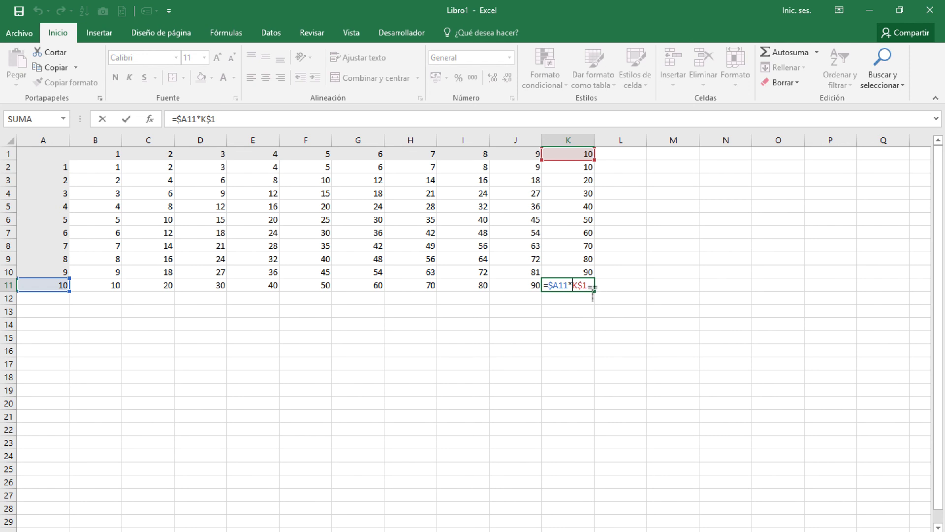
pyautogui.click(327, 206)
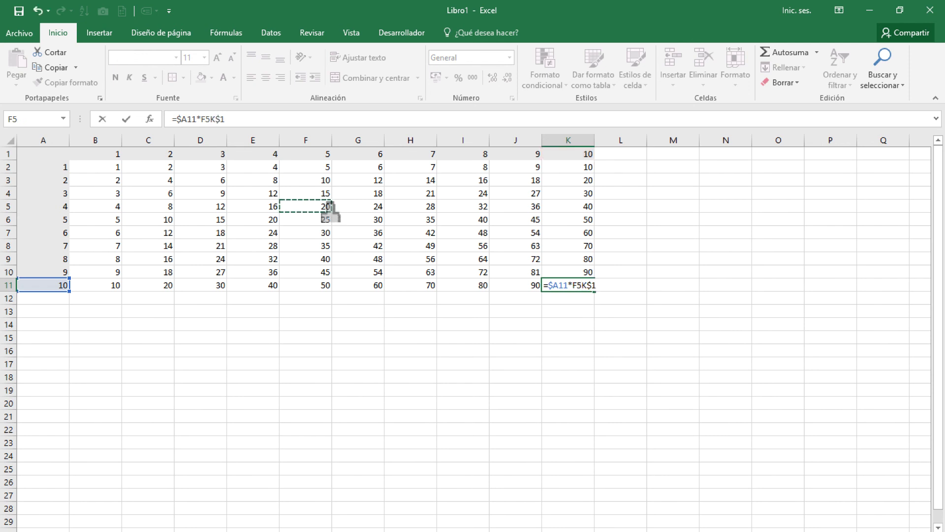
pyautogui.press('Escape')
# Step: Verify the formulas in F5, H5, H8 and K11, e.g. K11 holds =$A11*K$1
pyautogui.doubleClick(327, 208)
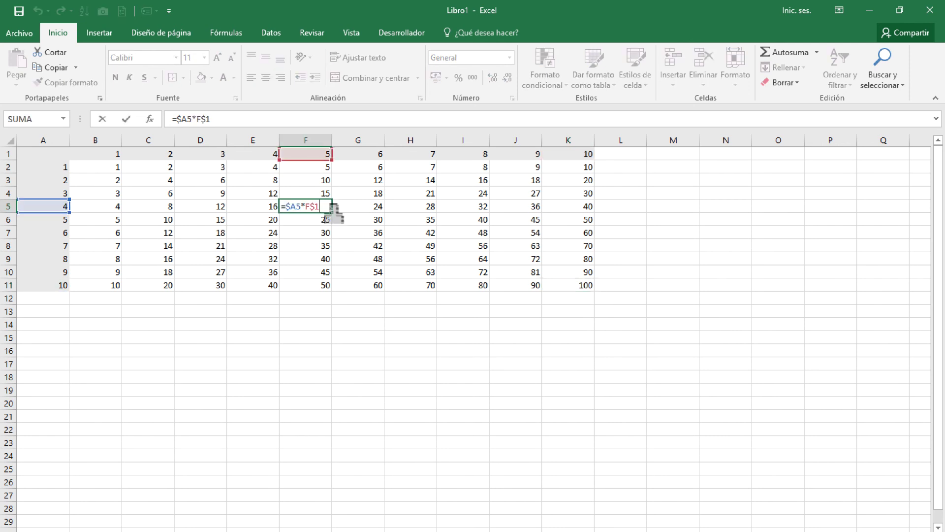
pyautogui.doubleClick(432, 209)
pyautogui.doubleClick(433, 246)
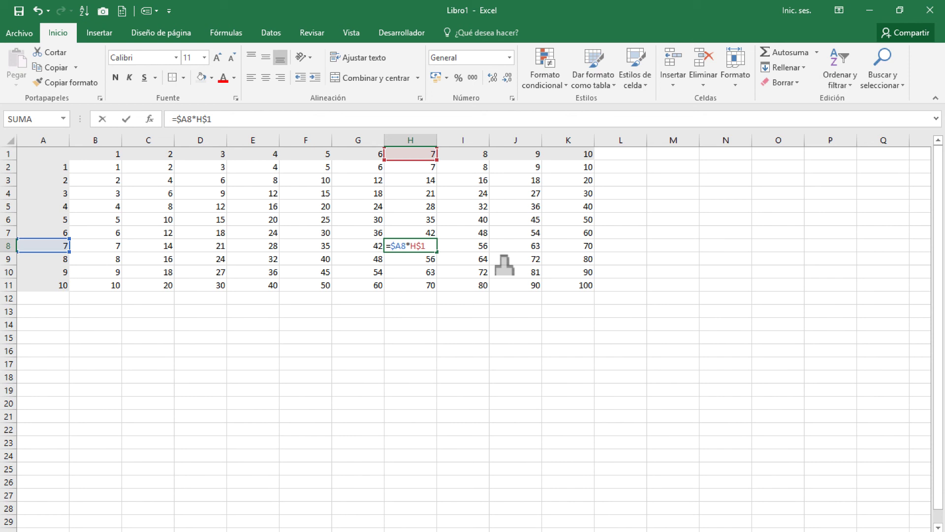
pyautogui.click(572, 286)
pyautogui.doubleClick(584, 291)
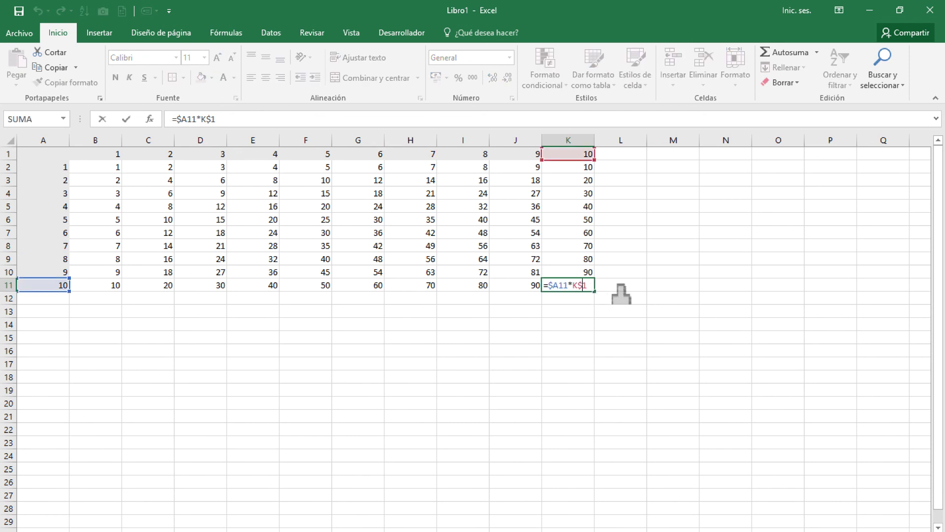